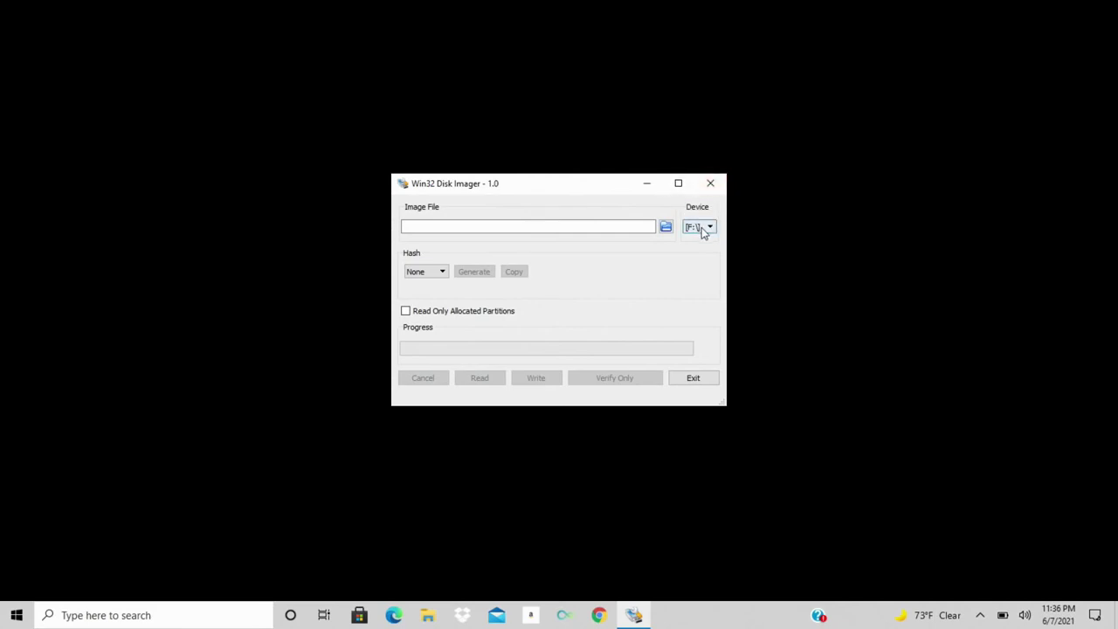
- Keep drive F: as the device and set the image file to Downloads\32gbtestimage.img
{"action": "left_click", "coordinate": [702, 230]}
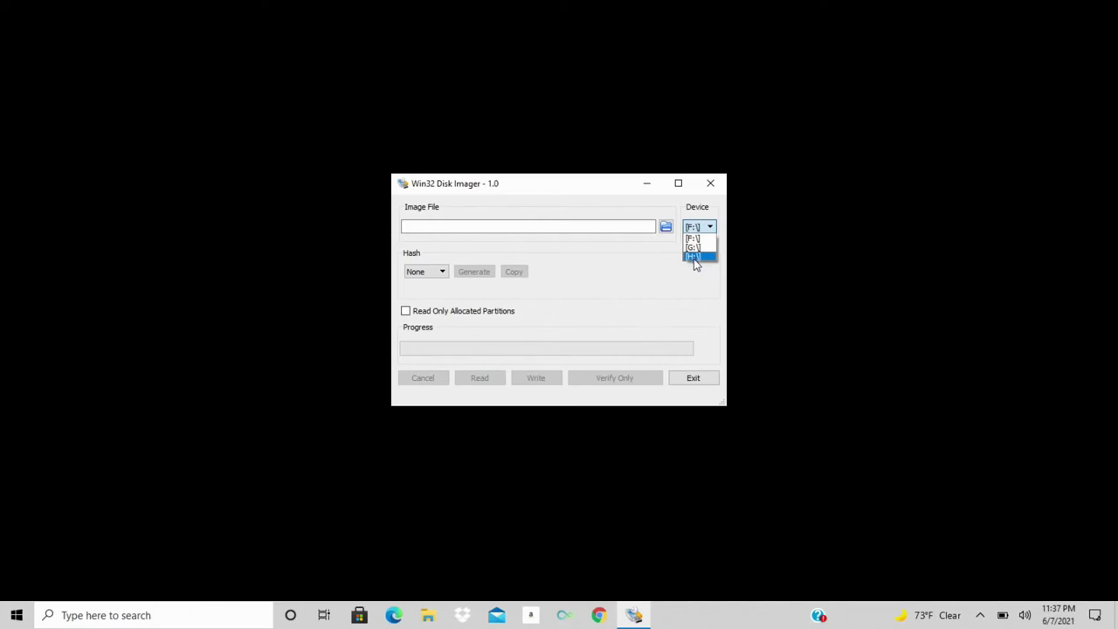
{"action": "left_click", "coordinate": [643, 271]}
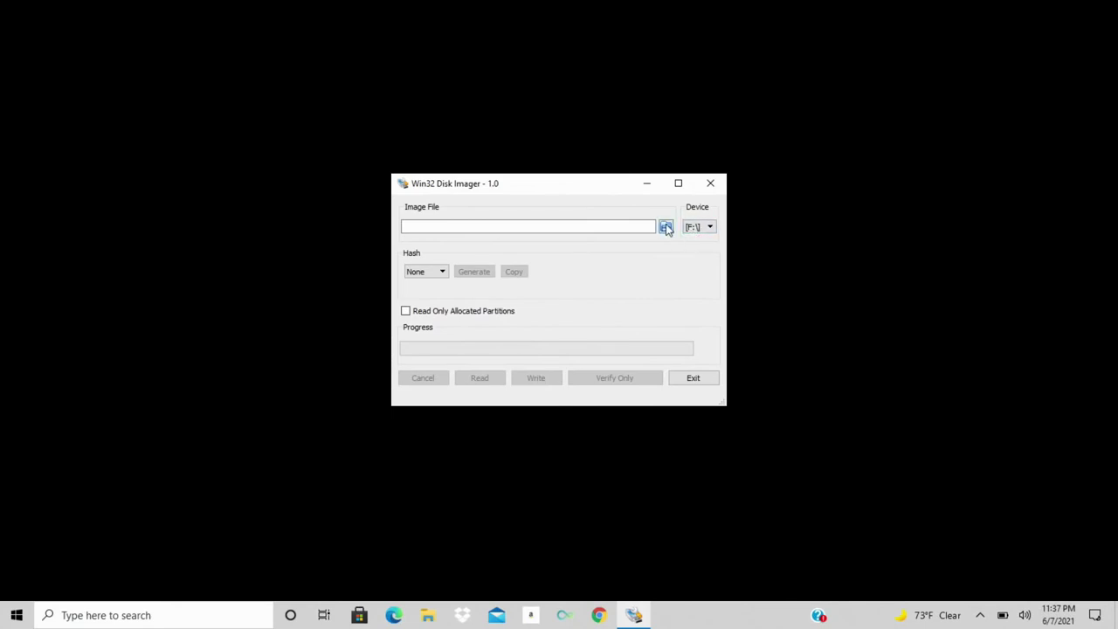
{"action": "left_click", "coordinate": [666, 227]}
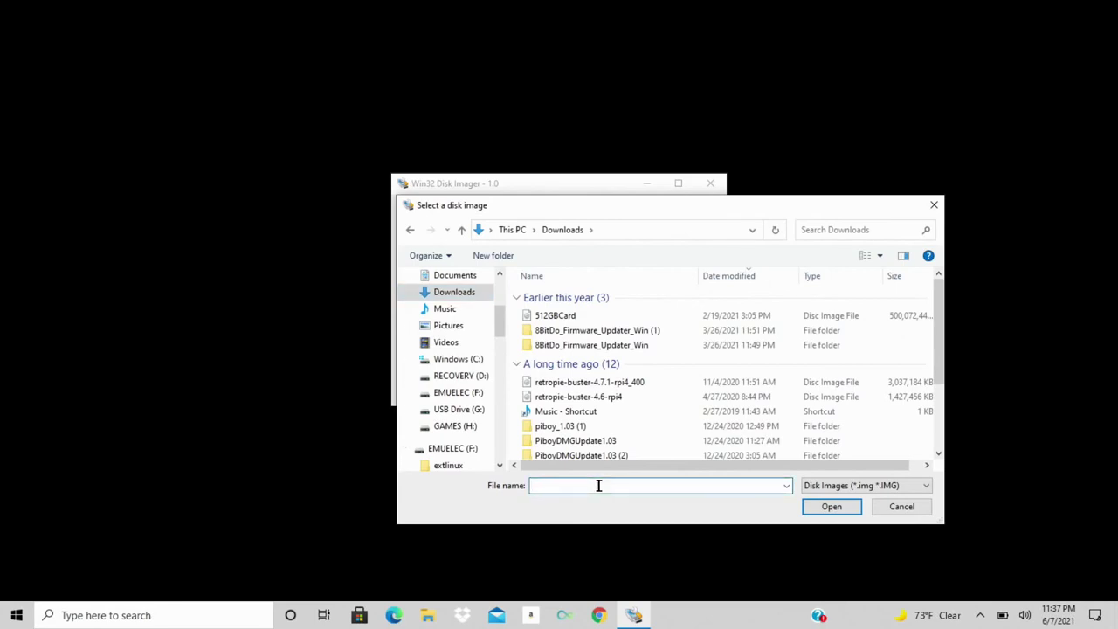
{"action": "type", "text": "32gbtestimage"}
{"action": "type", "text": ".img"}
{"action": "left_click", "coordinate": [831, 506]}
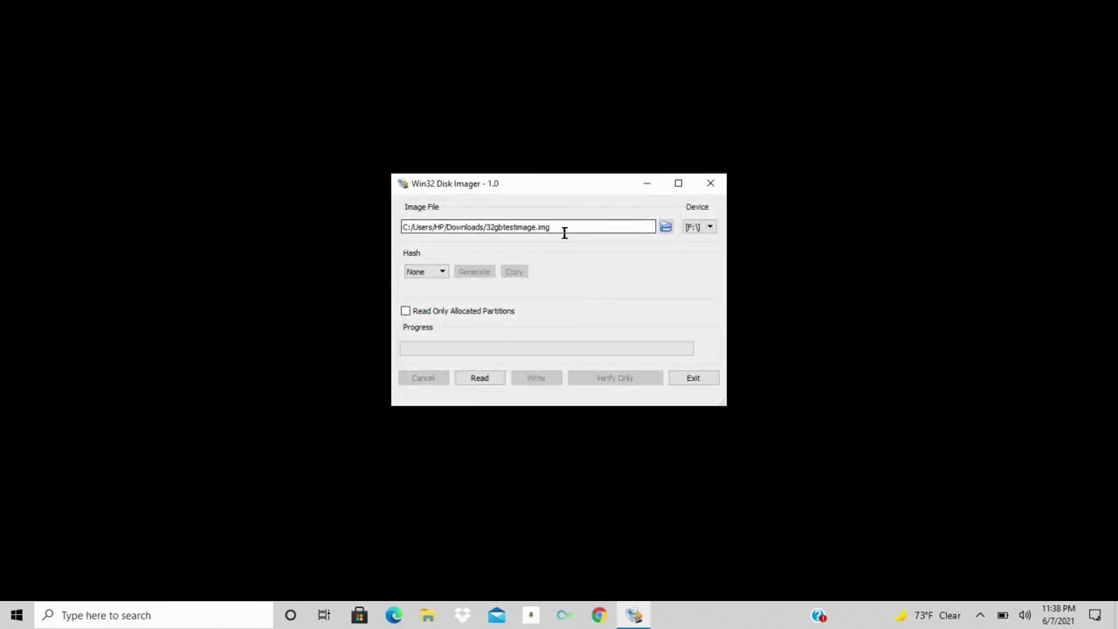
- Read the card in drive F: into 32gbtestimage.img and dismiss the Read Successful notice
{"action": "left_click", "coordinate": [483, 379]}
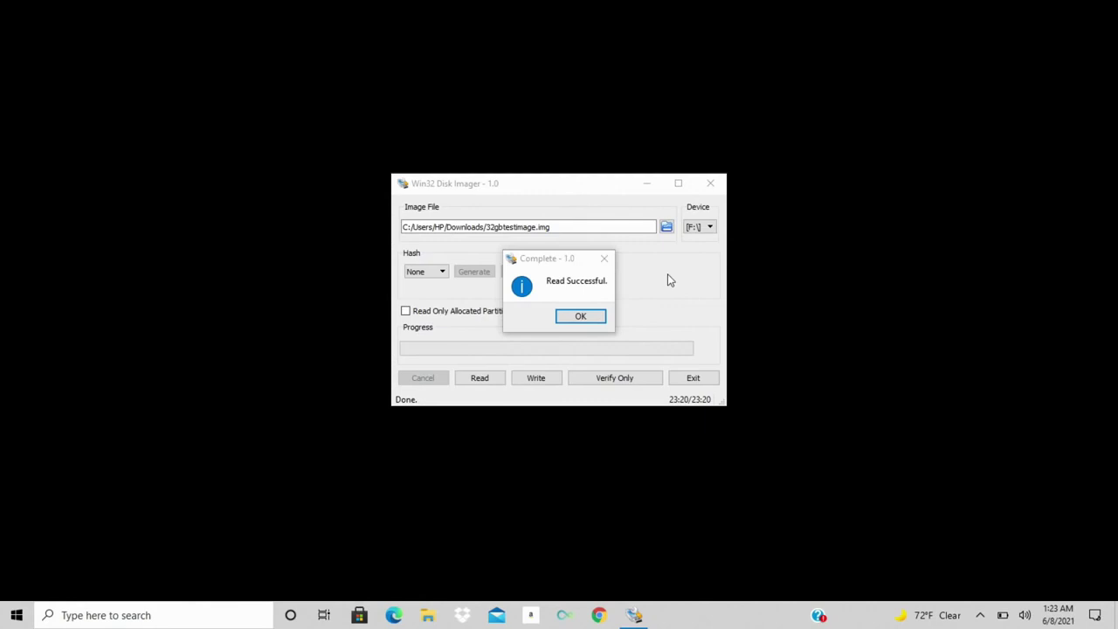
{"action": "left_click", "coordinate": [576, 319]}
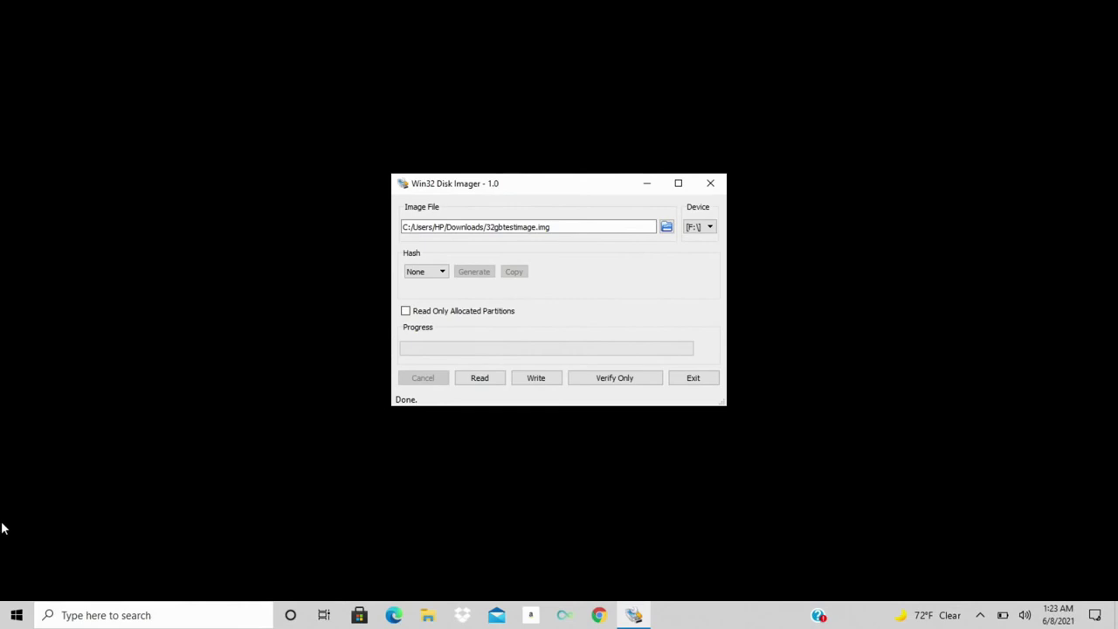
{"action": "left_click", "coordinate": [429, 615]}
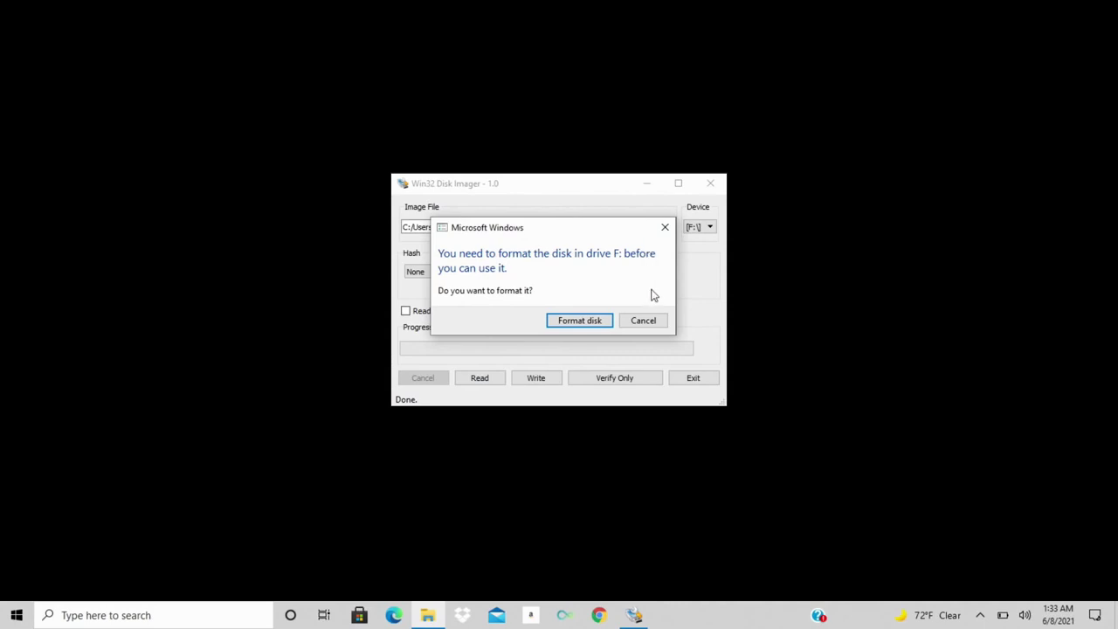
- Decline the Windows prompt to format the newly inserted card
{"action": "left_click", "coordinate": [650, 322]}
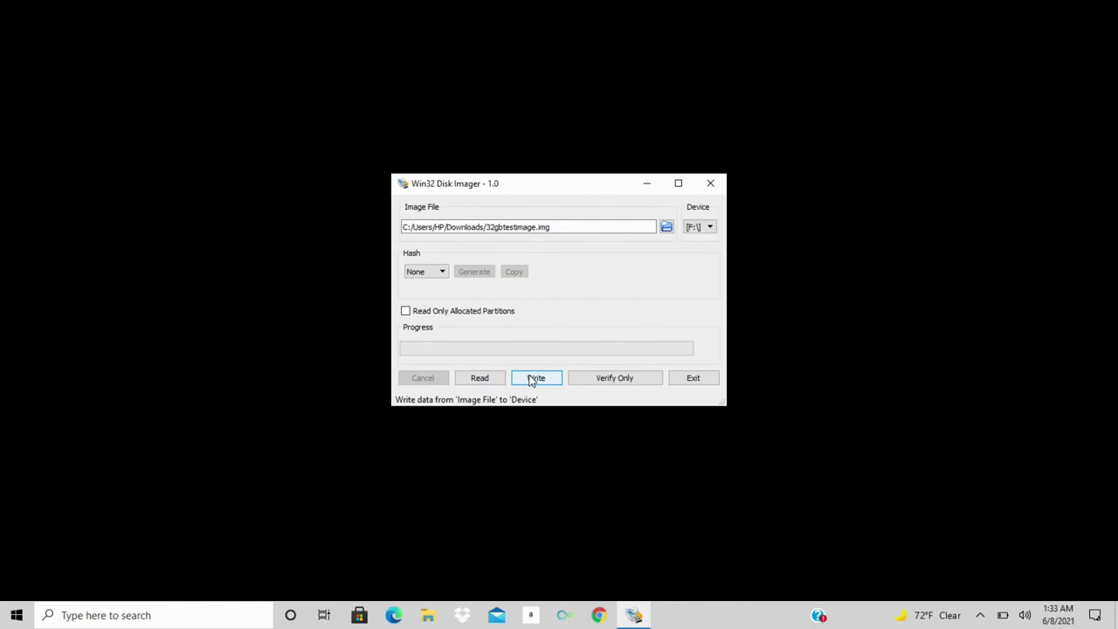
- Write the image to the card in drive F:, accepting the overwrite warning
{"action": "left_click", "coordinate": [530, 381]}
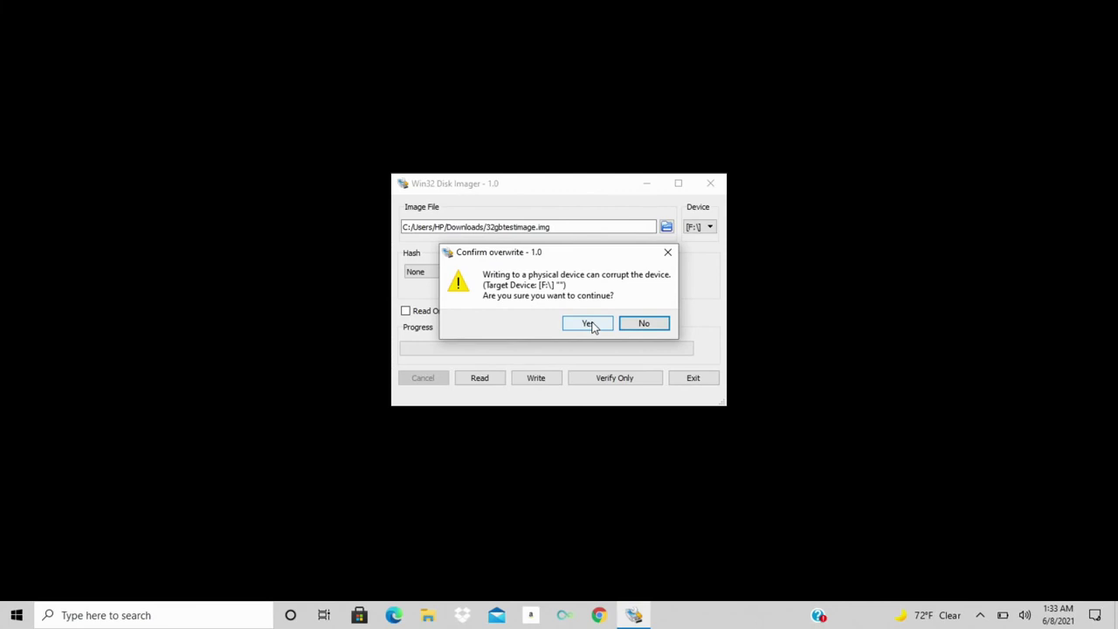
{"action": "left_click", "coordinate": [591, 325]}
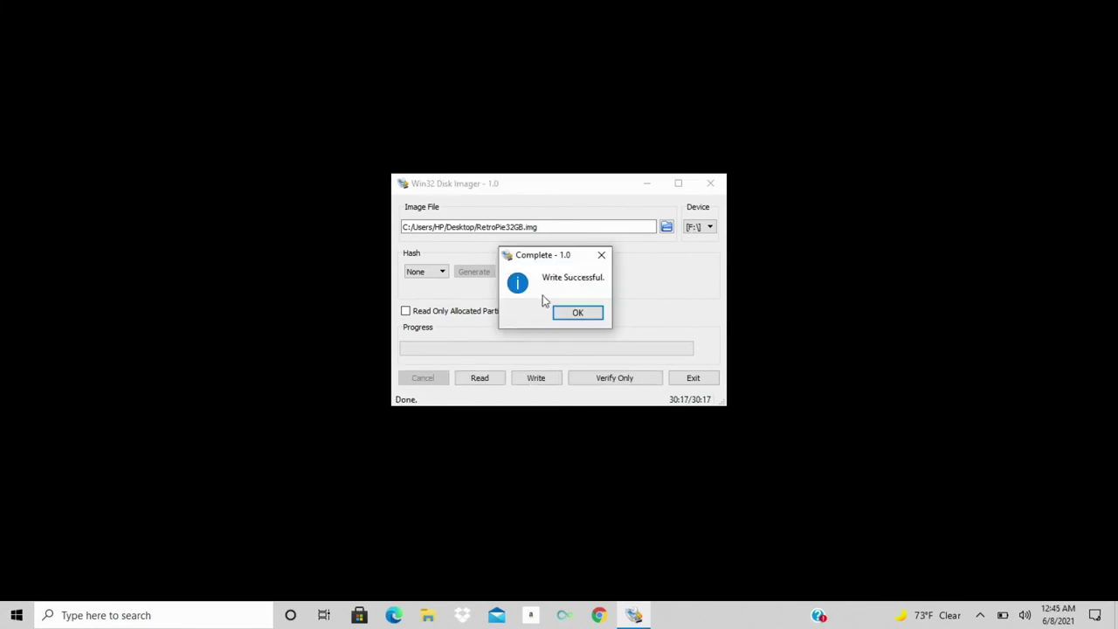
- Dismiss the Write Successful notice, leaving the main window idle
{"action": "left_click", "coordinate": [565, 315]}
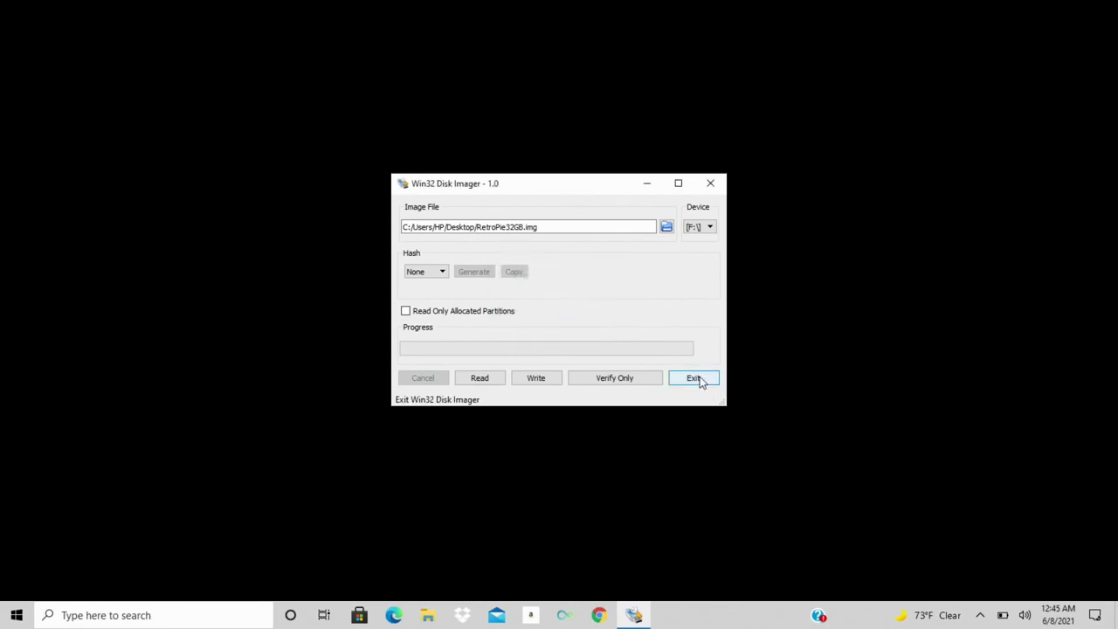